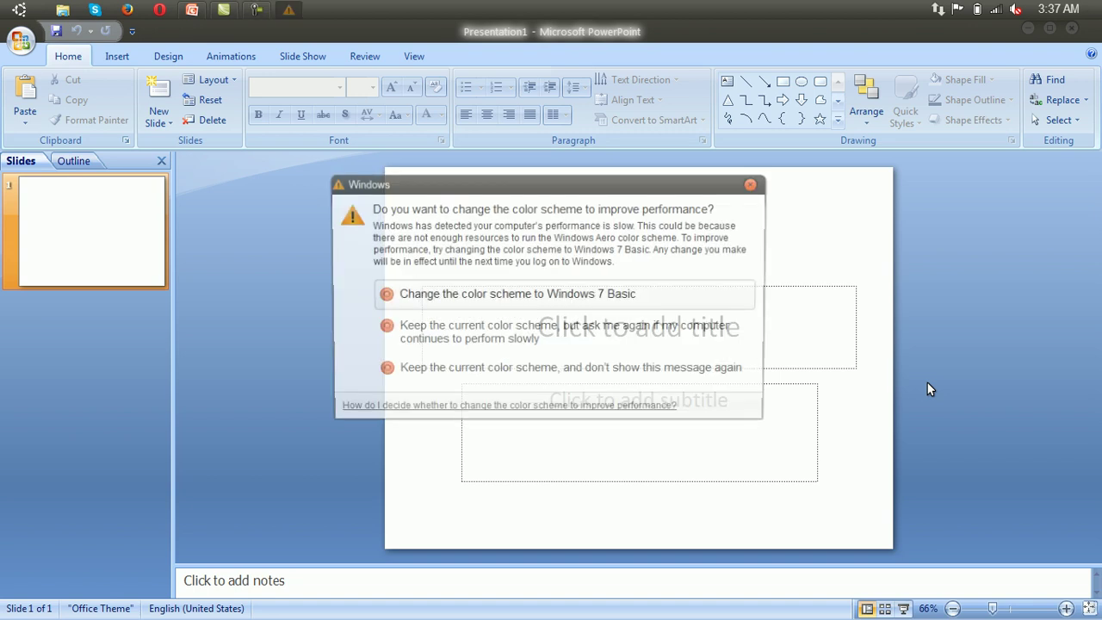
Close the Windows colour-scheme warning so the blank Presentation1 title slide is visible
left_click(755, 183)
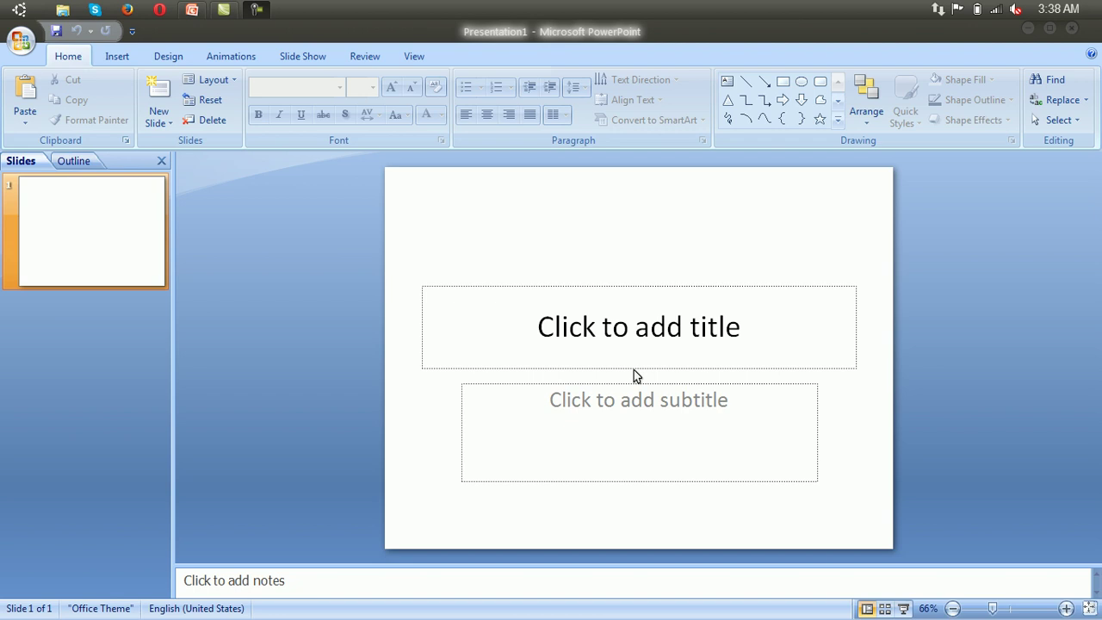
Create a new blank presentation (Presentation2) from the Blank Presentation template
left_click(21, 41)
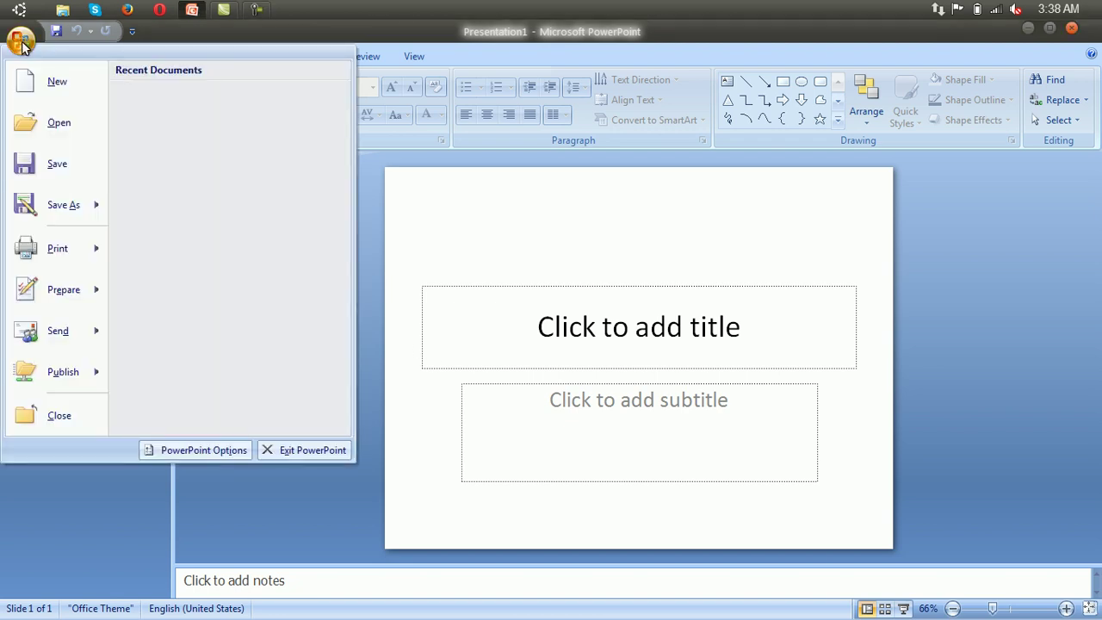
left_click(41, 92)
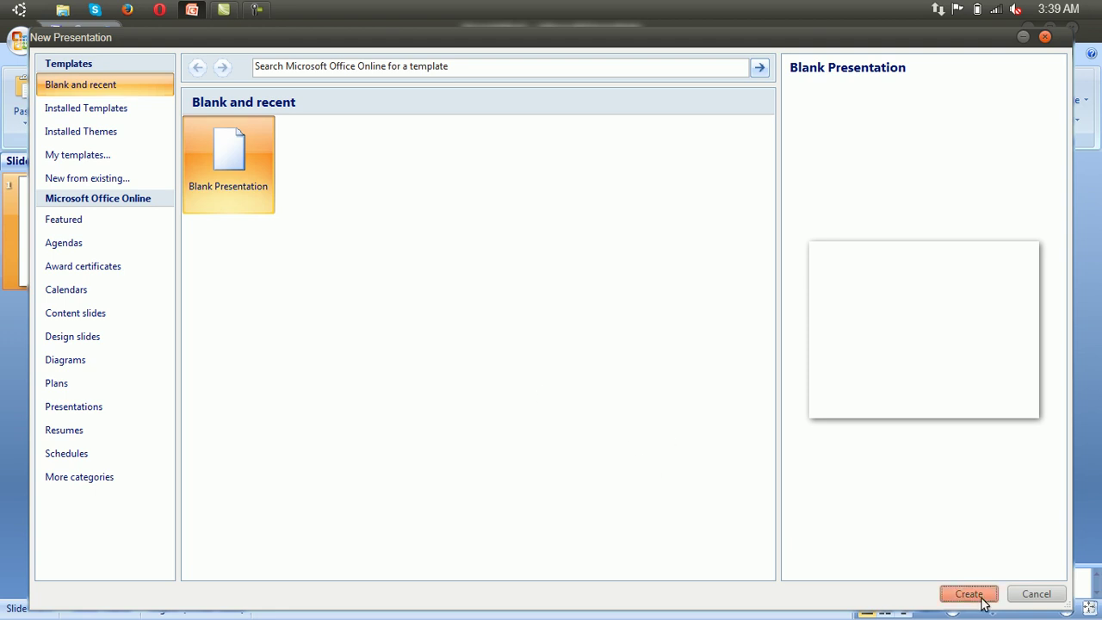
left_click(981, 599)
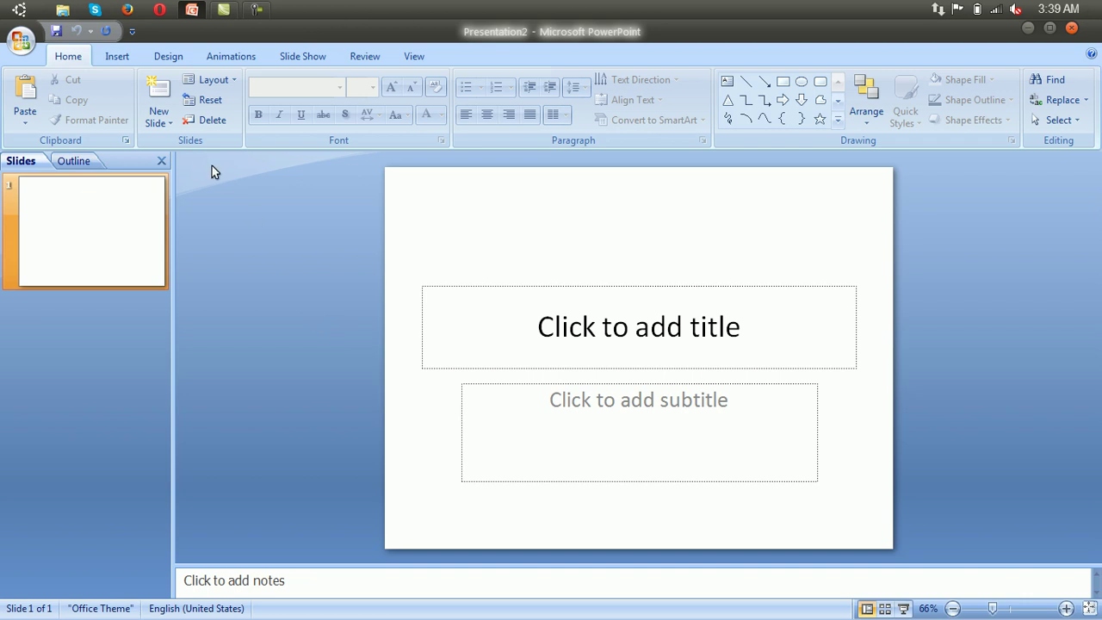
Browse Installed Templates and create a presentation from Contemporary Photo Album
left_click(20, 40)
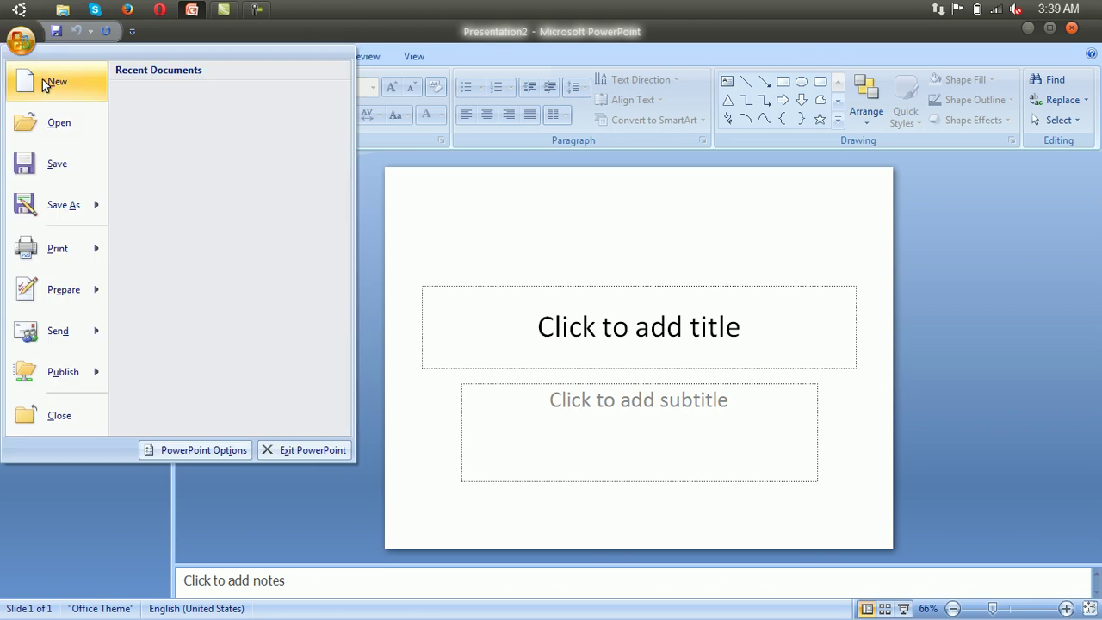
left_click(51, 82)
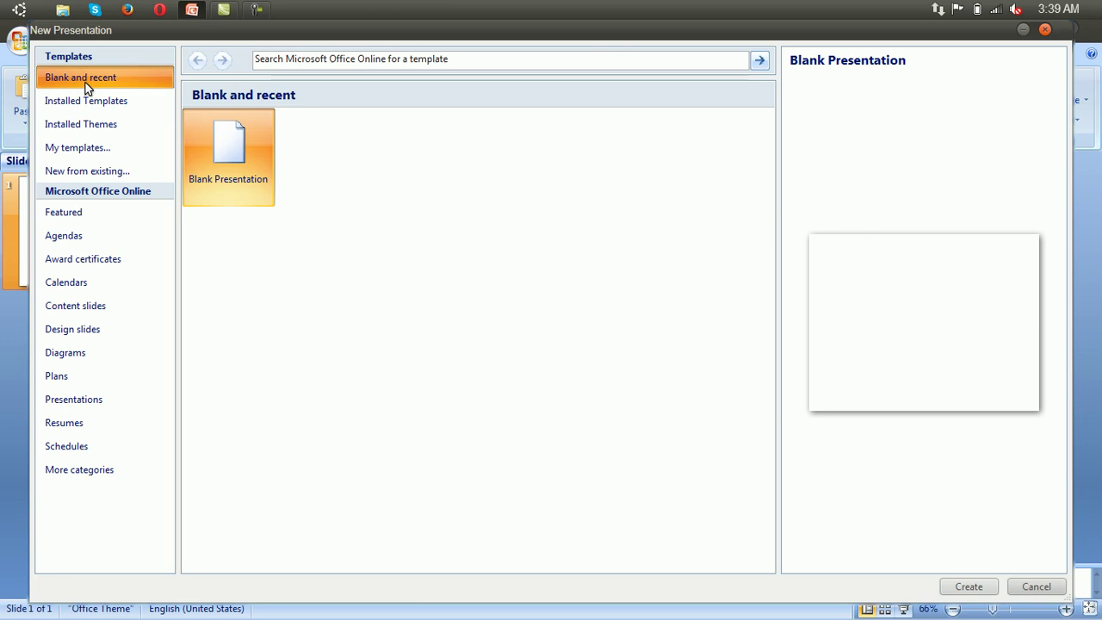
left_click(147, 103)
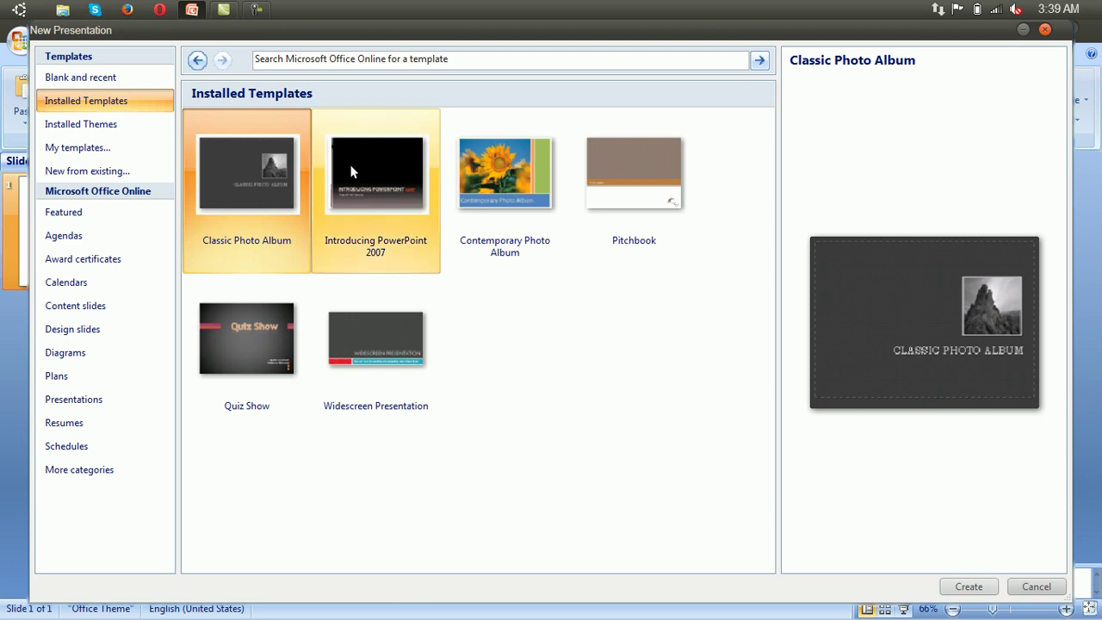
left_click(287, 374)
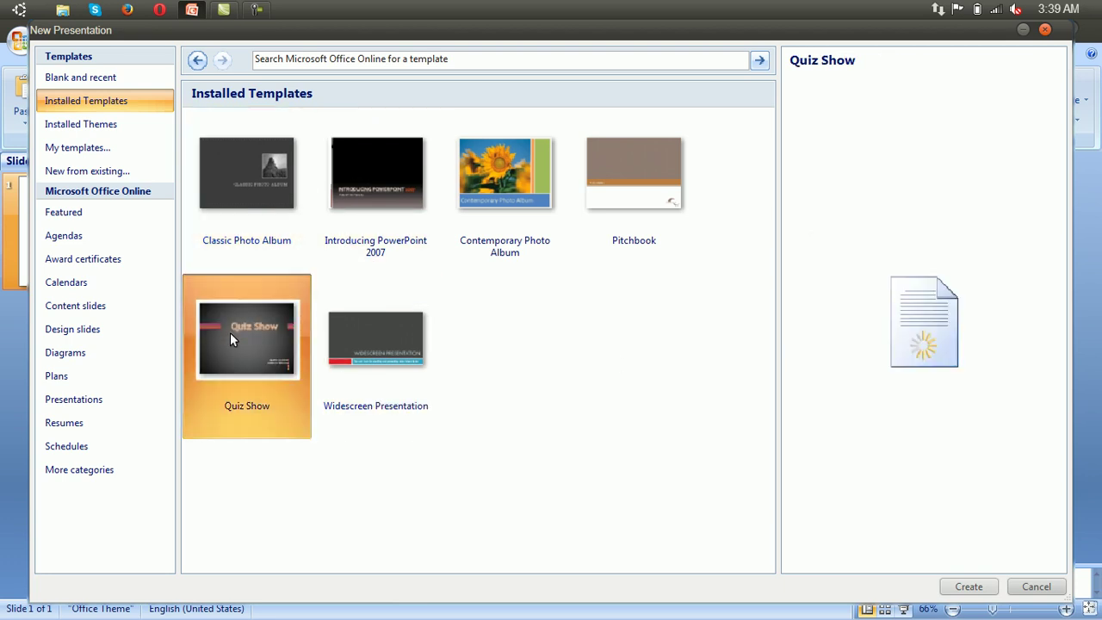
left_click(360, 338)
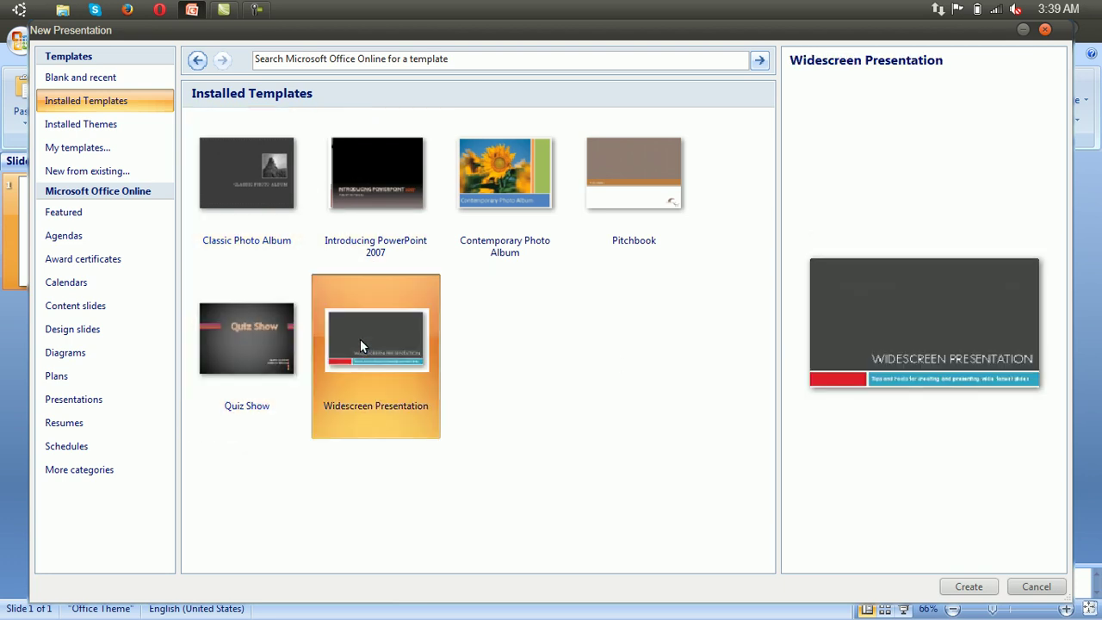
left_click(640, 168)
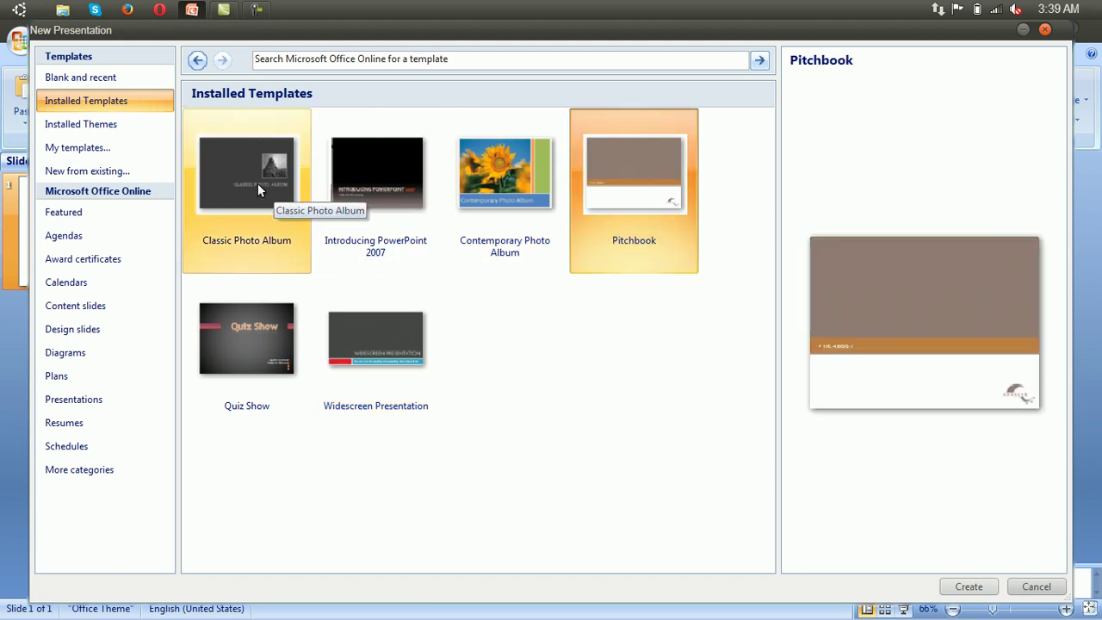
left_click(543, 181)
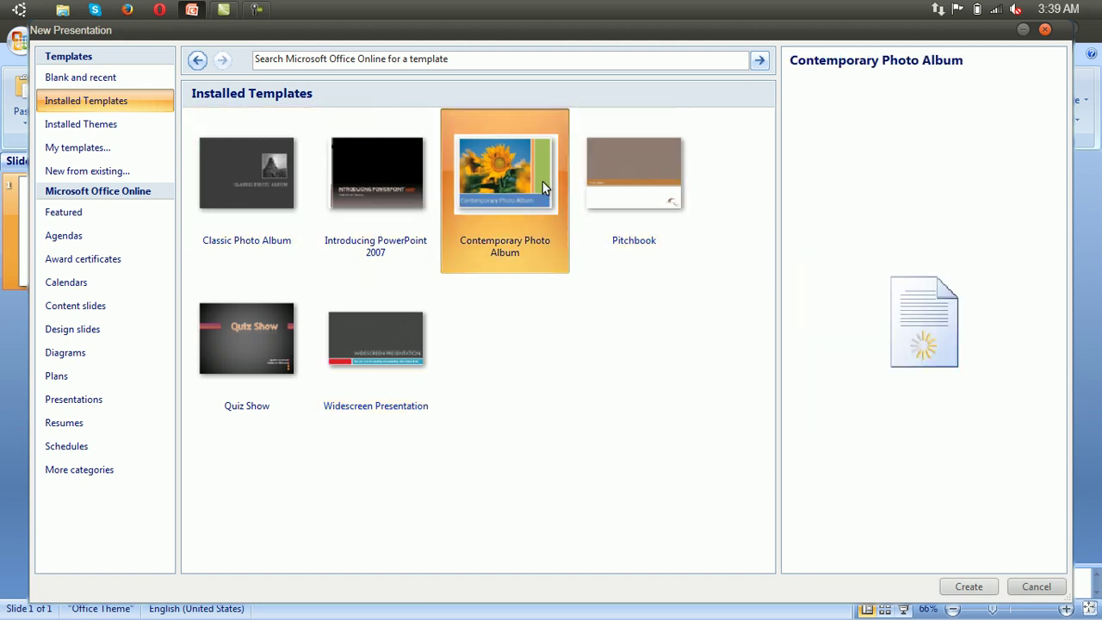
left_click(971, 589)
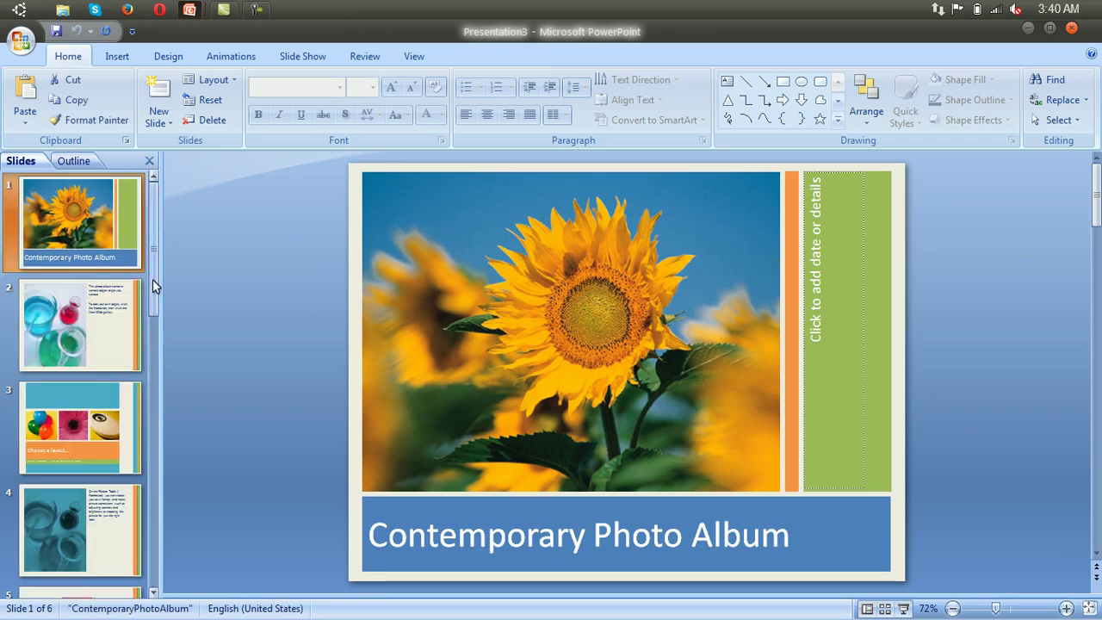
Scroll the Slides pane down and back up to review the six sunflower album slides
left_click(157, 532)
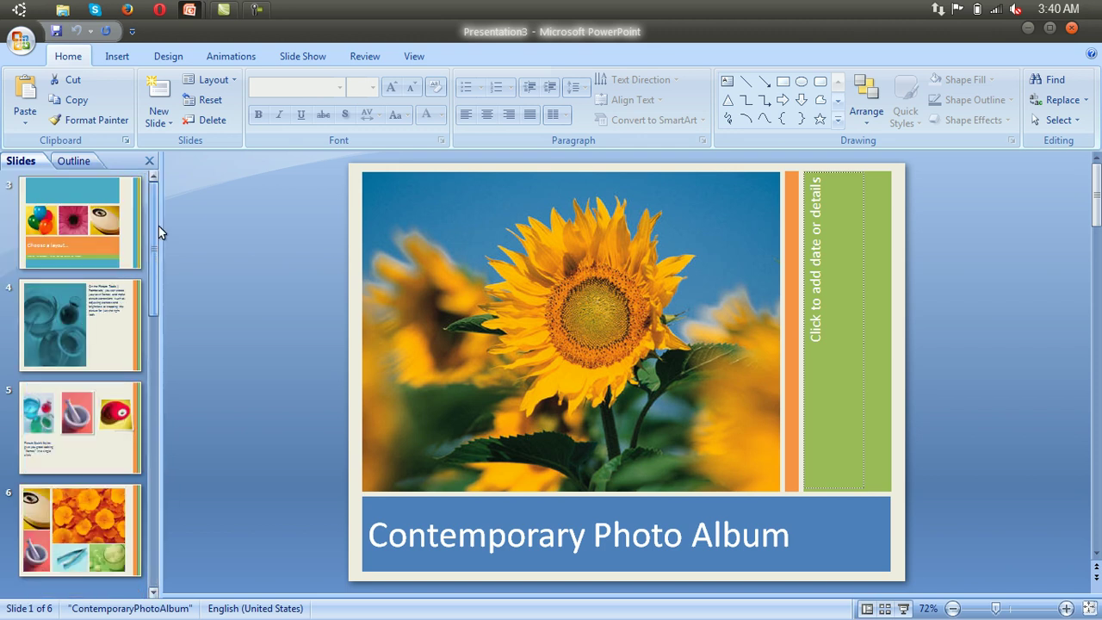
scroll(158, 228, "up", 3)
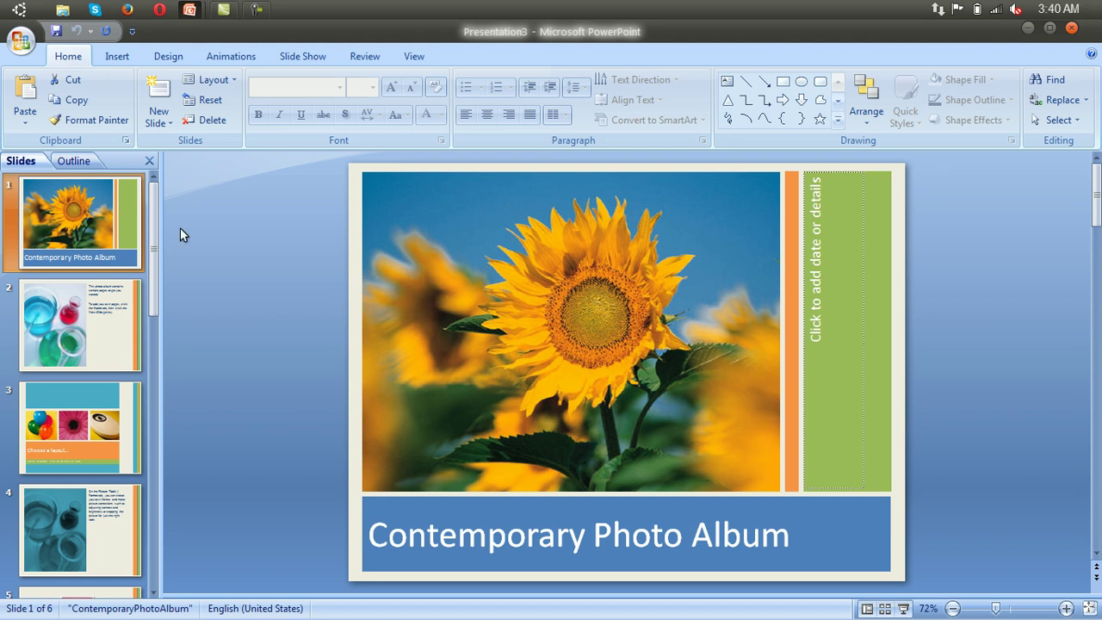
Change the cover title from 'Contemporary Photo Album' to 'Family Photo Album'
left_click(552, 544)
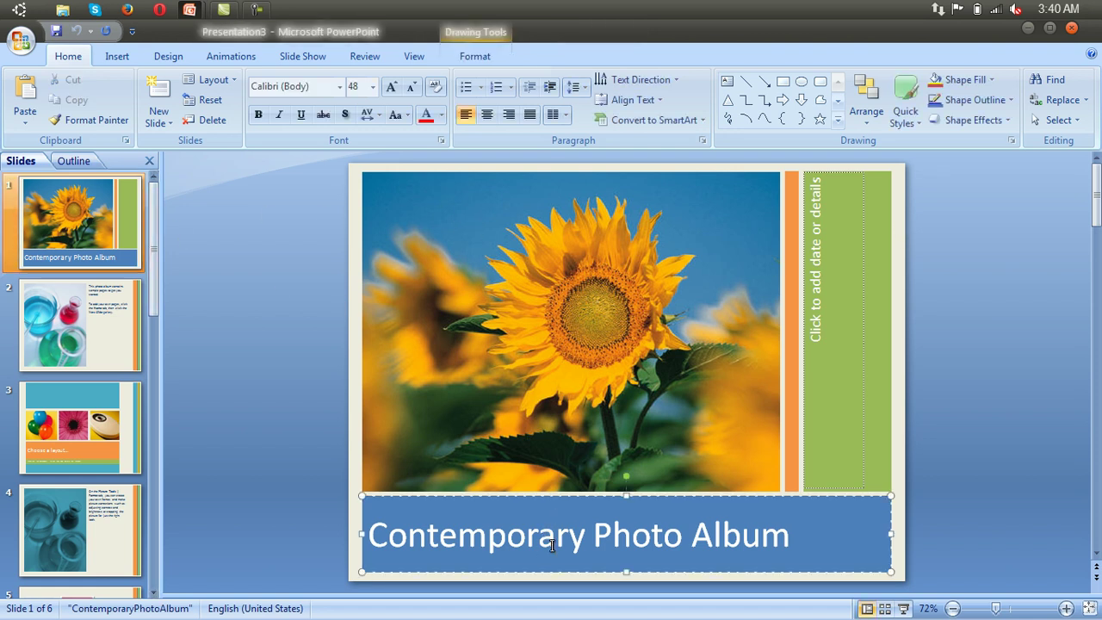
triple_click(552, 544)
double_click(551, 544)
left_click(584, 539)
key("BackSpace")
key("BackSpace")
key("BackSpace")
key("BackSpace")
key("BackSpace")
key("BackSpace")
key("BackSpace")
key("BackSpace")
key("BackSpace")
key("BackSpace")
key("BackSpace")
key("BackSpace")
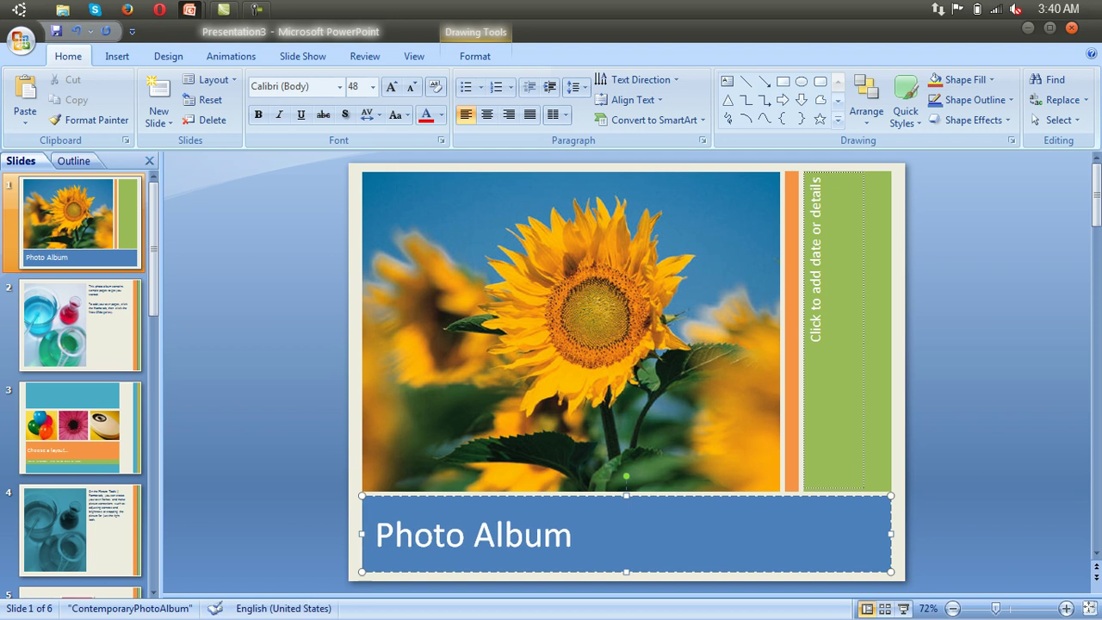
type("Family")
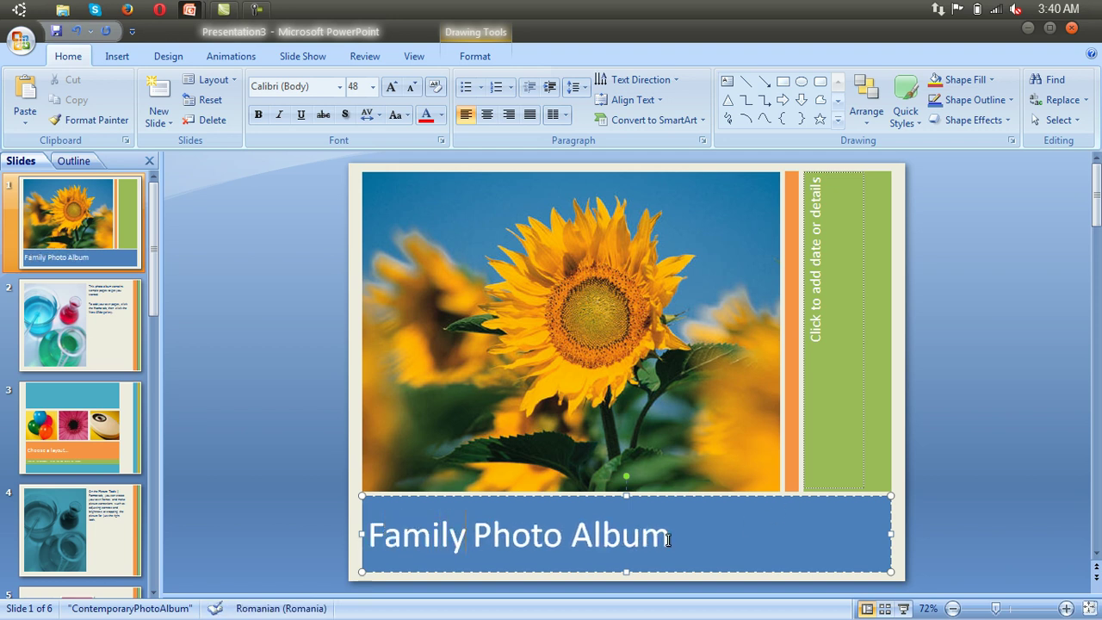
Enter 'August 2014' in the date box on the green bar
left_click(824, 284)
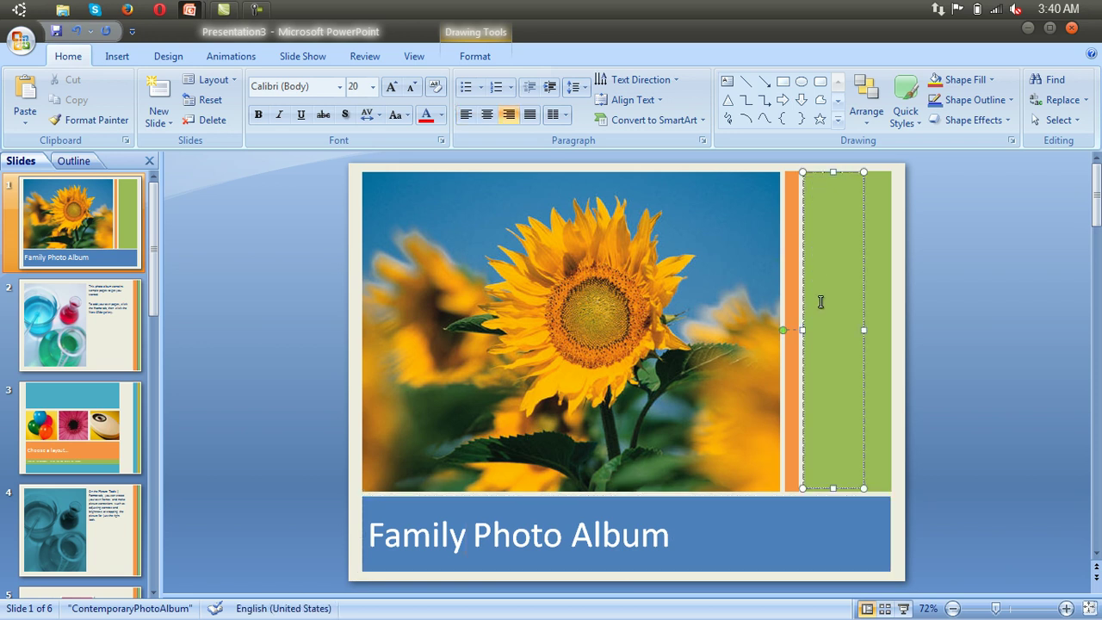
key("alt+shift")
type("August 2014")
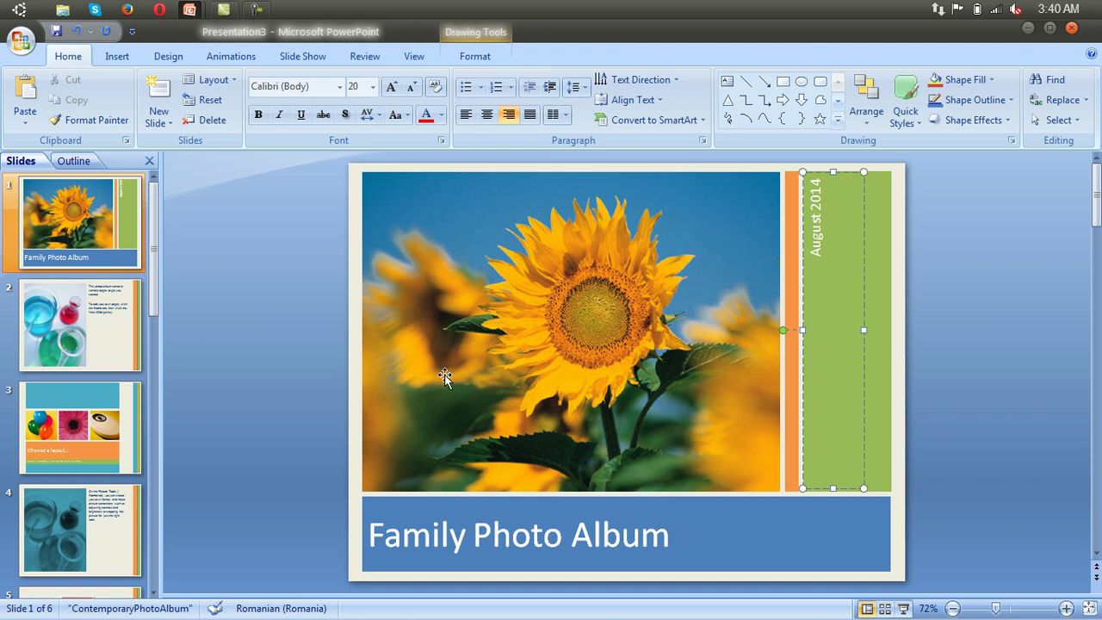
left_click(281, 366)
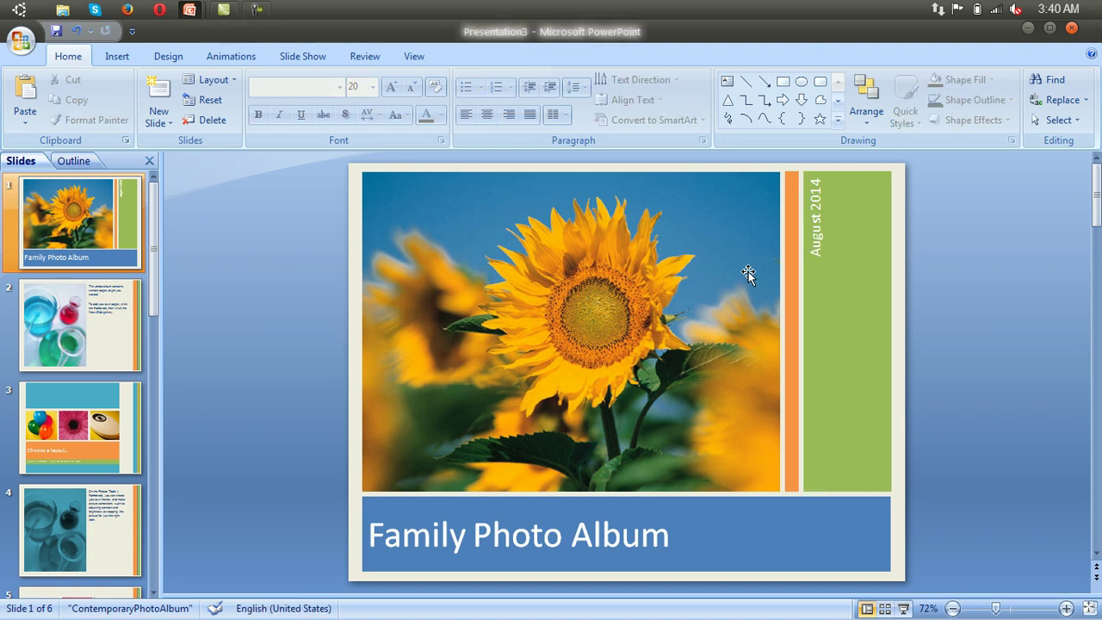
Insert a new five-picture layout slide 7 after slide 6, then return to slide 6
left_click_drag(155, 229, 140, 535)
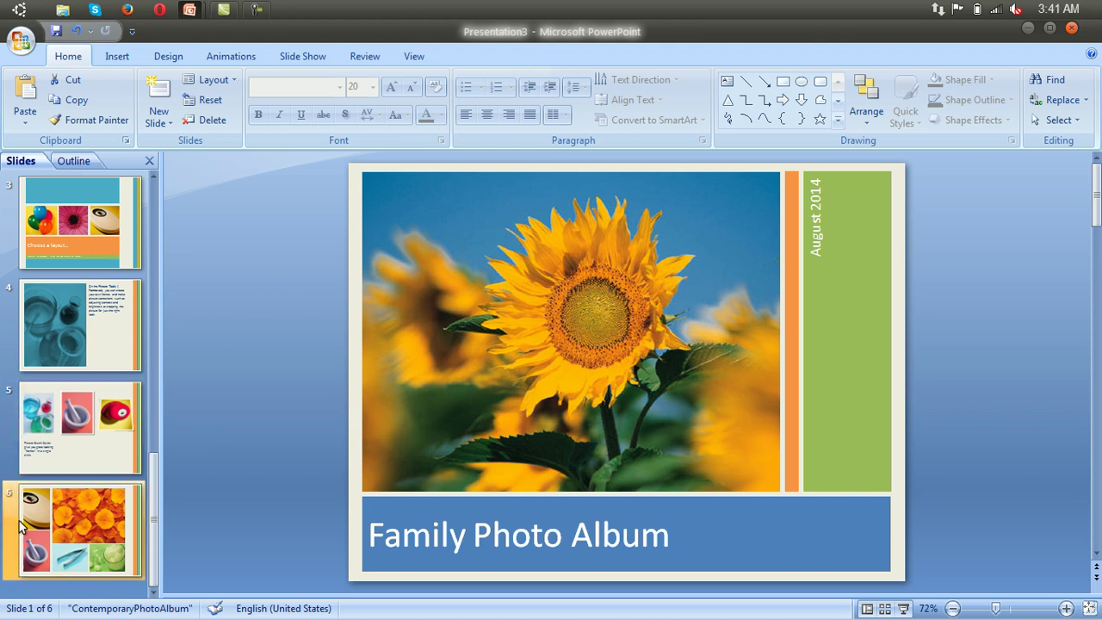
right_click(52, 530)
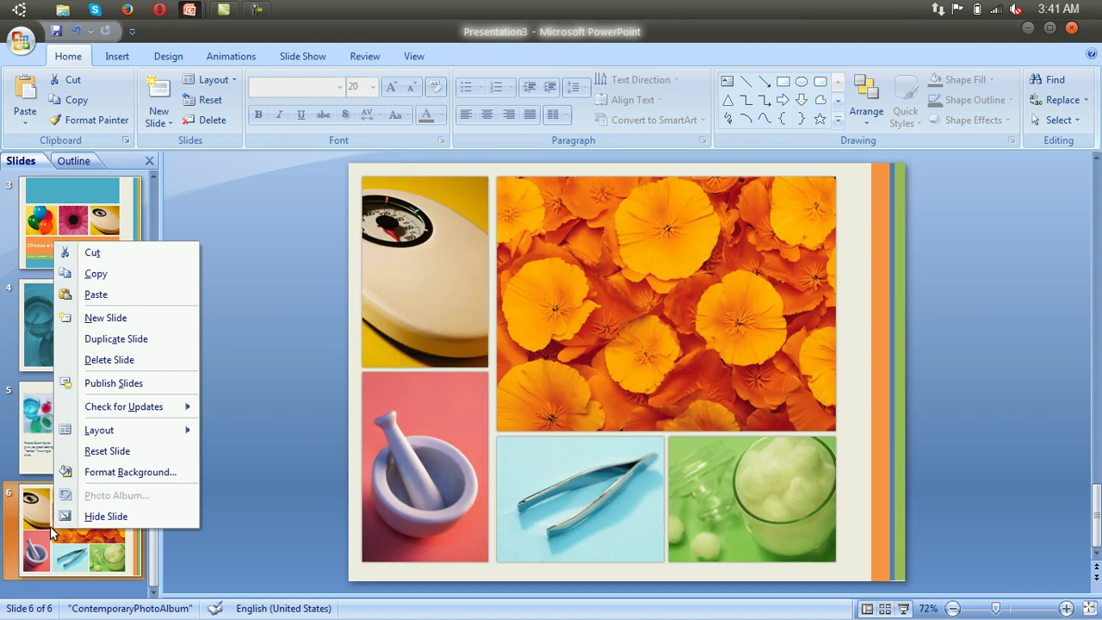
left_click(175, 319)
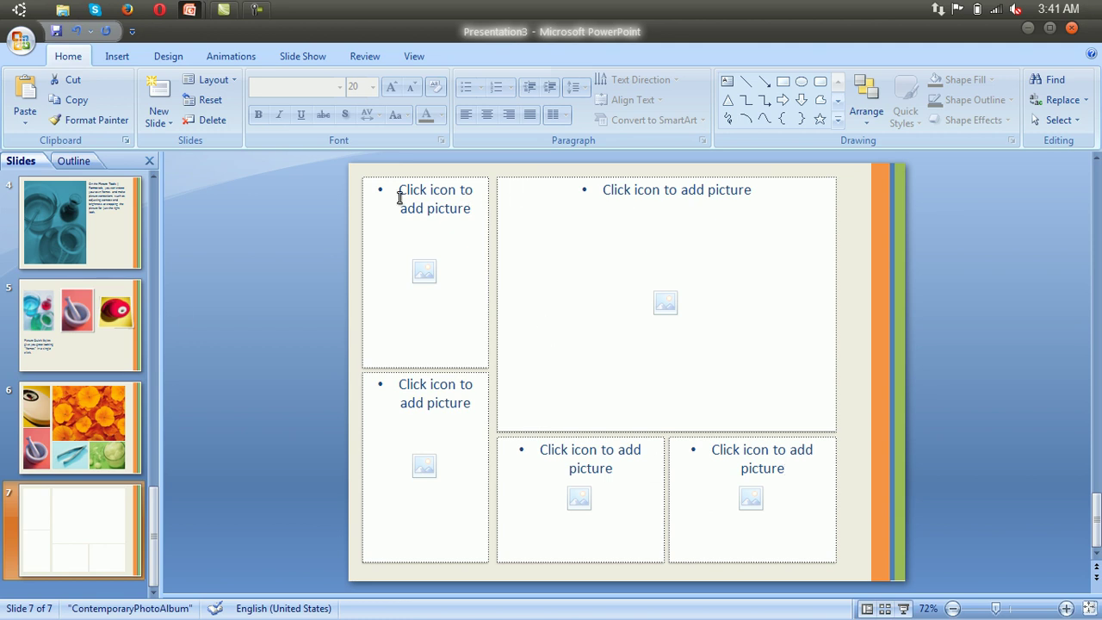
left_click(106, 442)
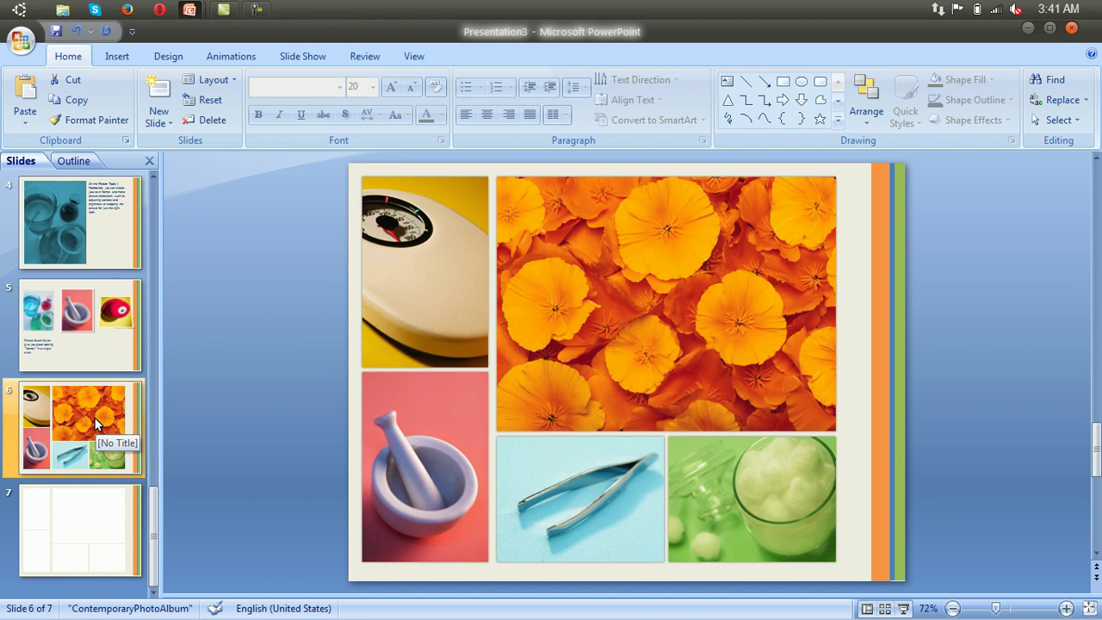
Duplicate the flower collage slide 6 as slide 7, then scroll back to the top
right_click(90, 423)
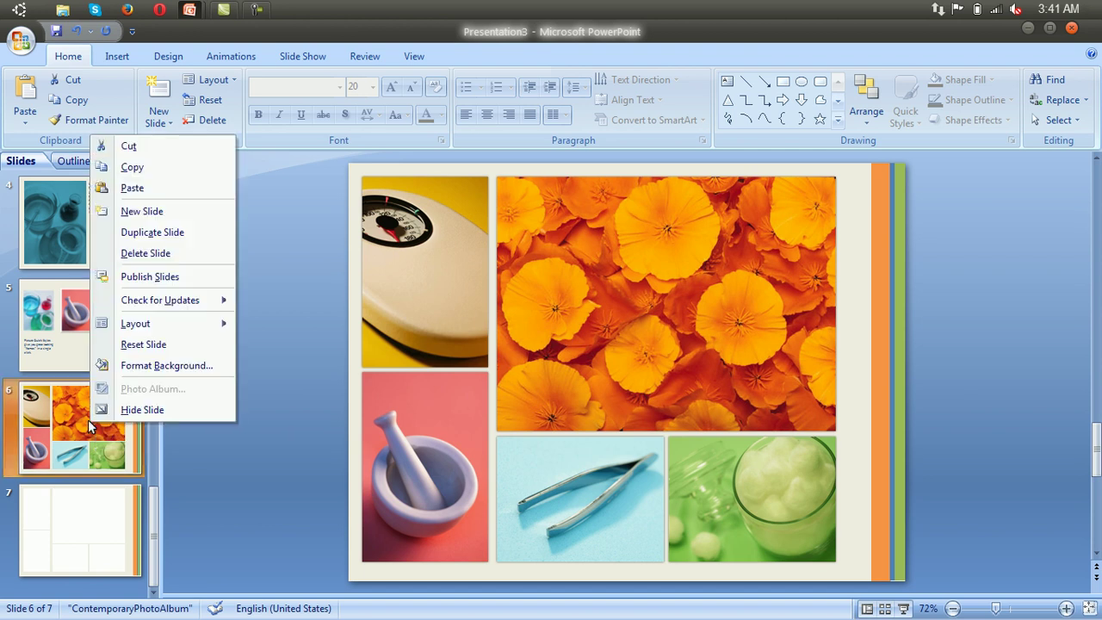
left_click(136, 232)
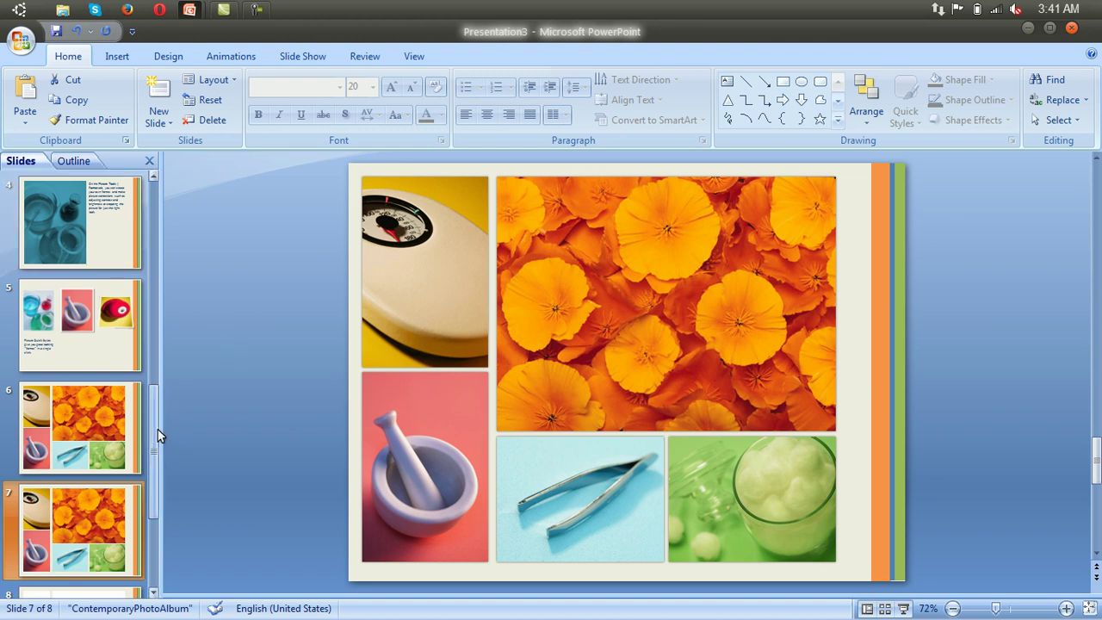
left_click_drag(152, 443, 156, 517)
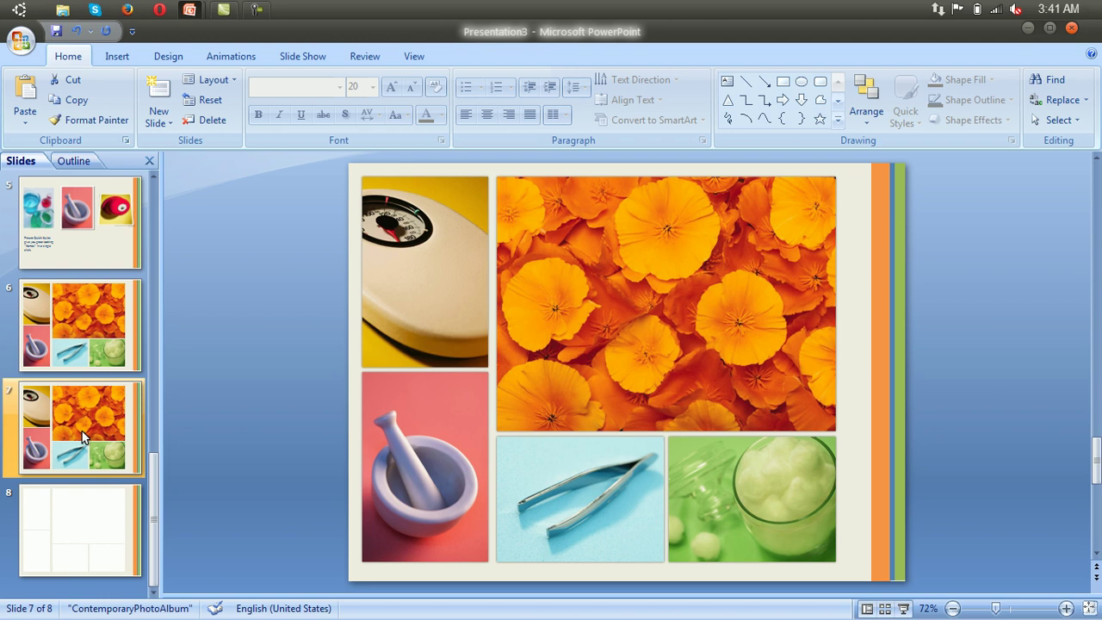
left_click_drag(147, 322, 148, 197)
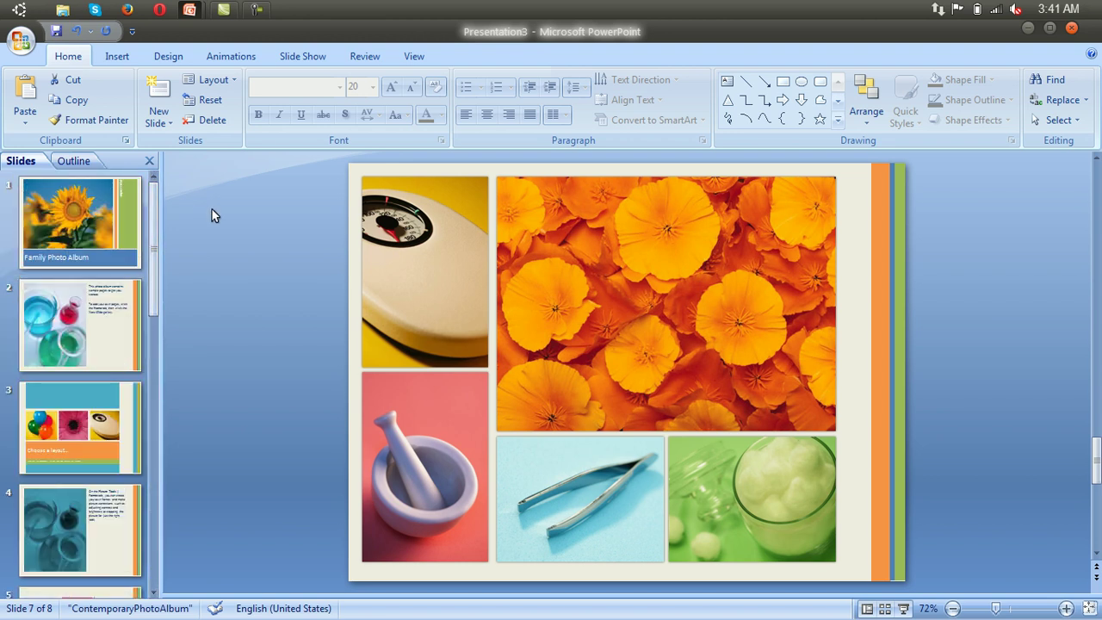